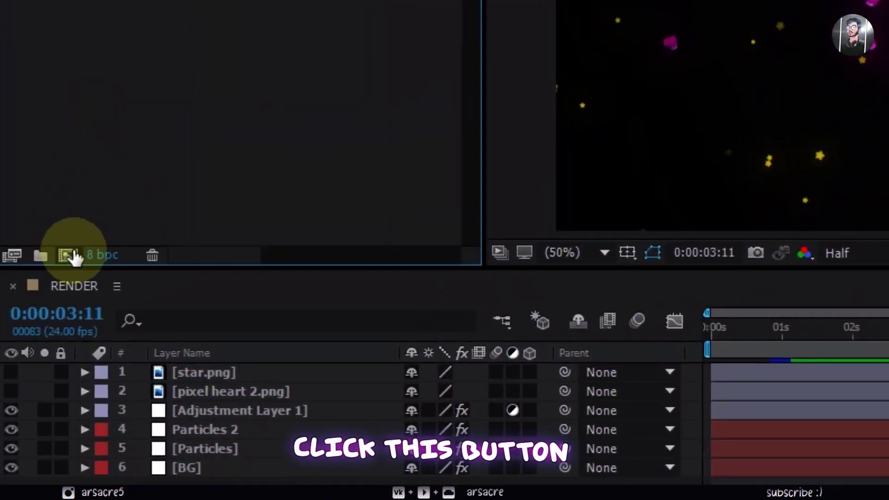
Step: Create a 1920×1080 composition named Overlay RENDER, 20 seconds long at 24 fps
click(69, 256)
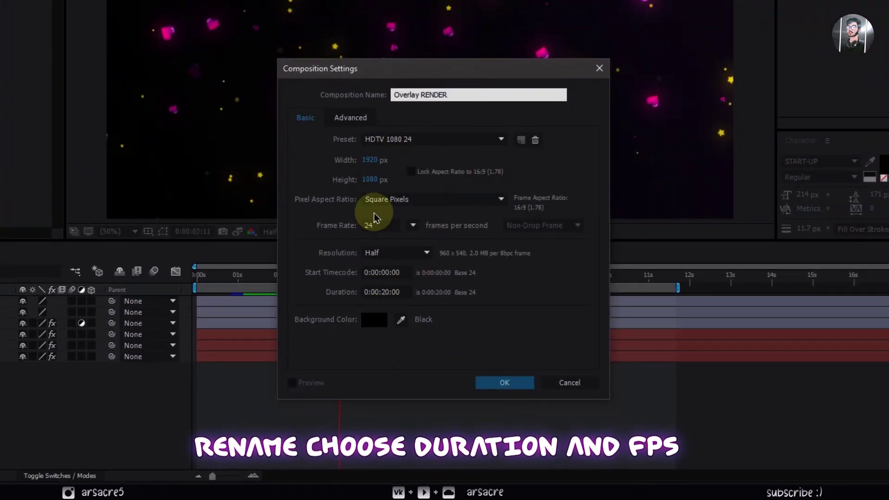
click(415, 231)
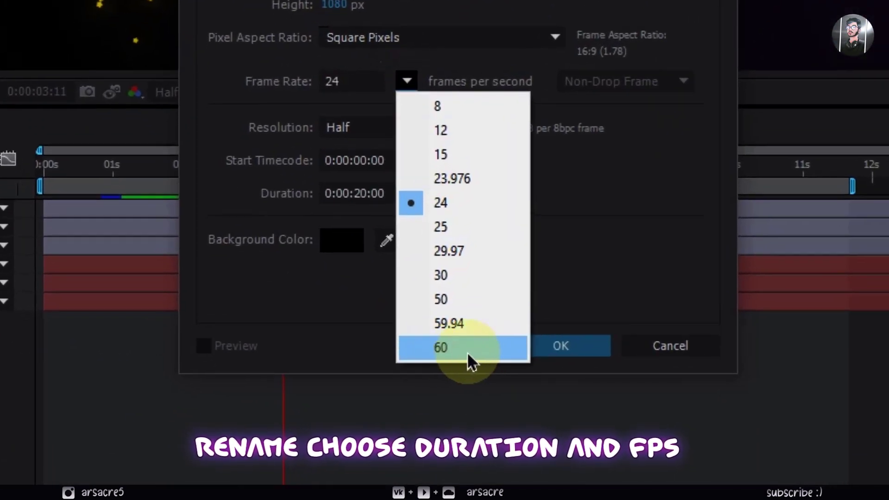
click(605, 278)
click(407, 82)
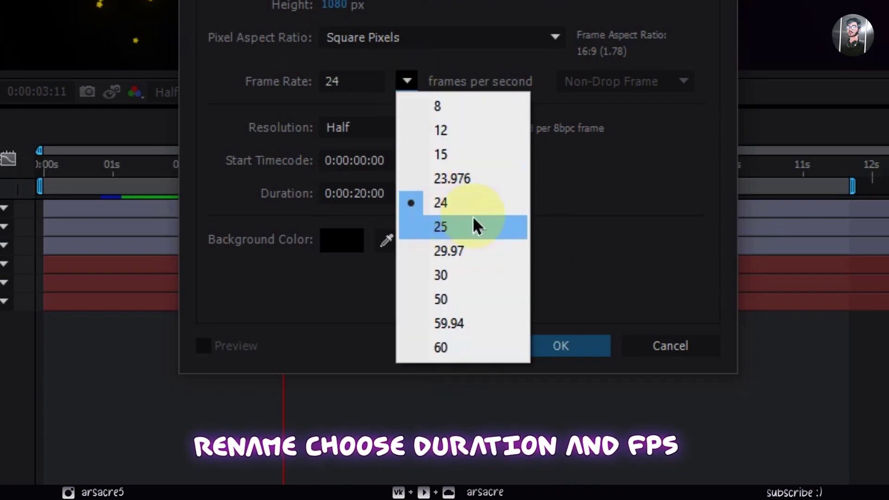
click(585, 203)
click(556, 346)
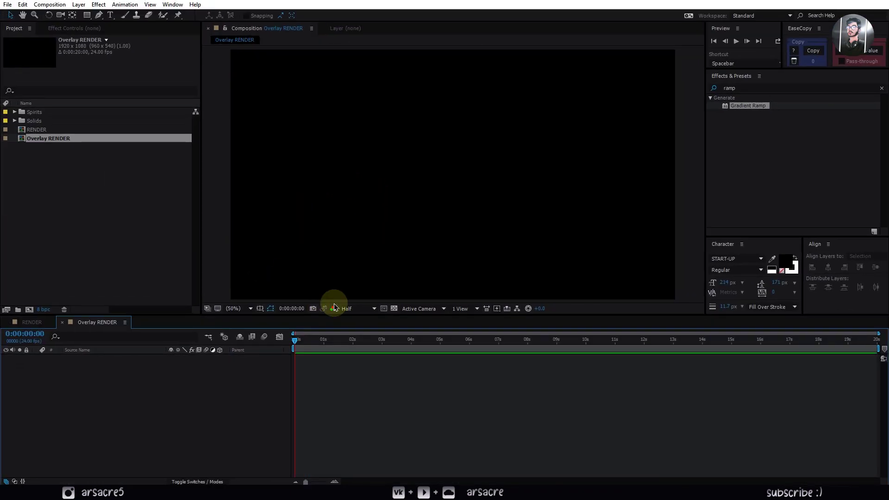
Step: Add a solid named Particles and apply the CC Particle World effect to it
right_click(132, 399)
mouse_move(159, 313)
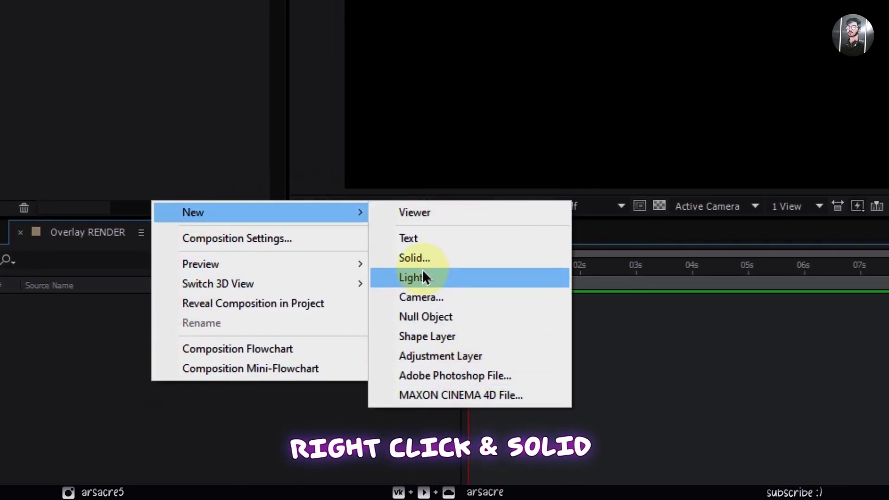
click(415, 258)
text(Particles)
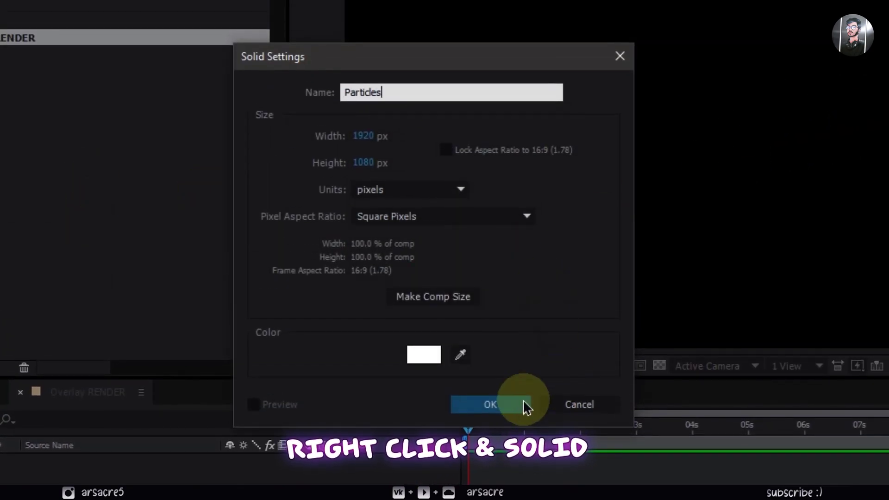
click(526, 407)
text(cc par)
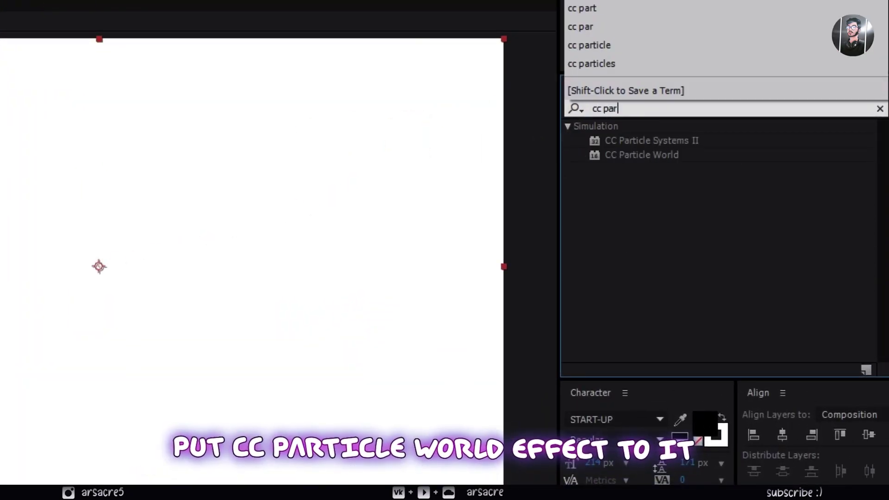
text(t)
mouse_move(616, 155)
mouse_down()
mouse_move(623, 158)
mouse_move(341, 210)
mouse_up()
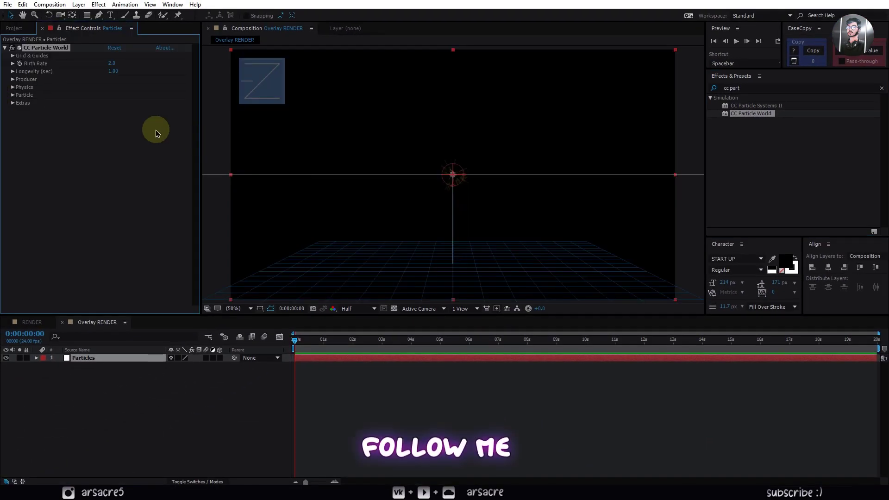
Step: Set CC Particle World's Particle Type to Lens Convex and preview at 0:00:02:11
click(13, 95)
click(130, 103)
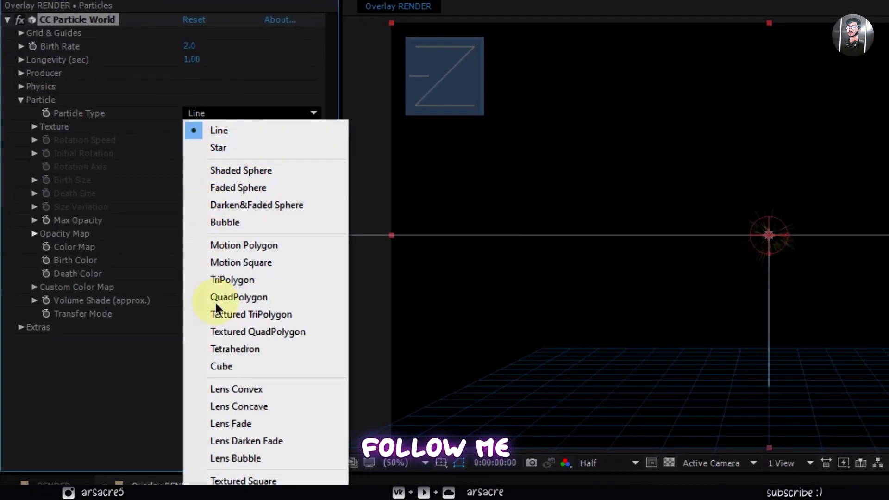
click(249, 392)
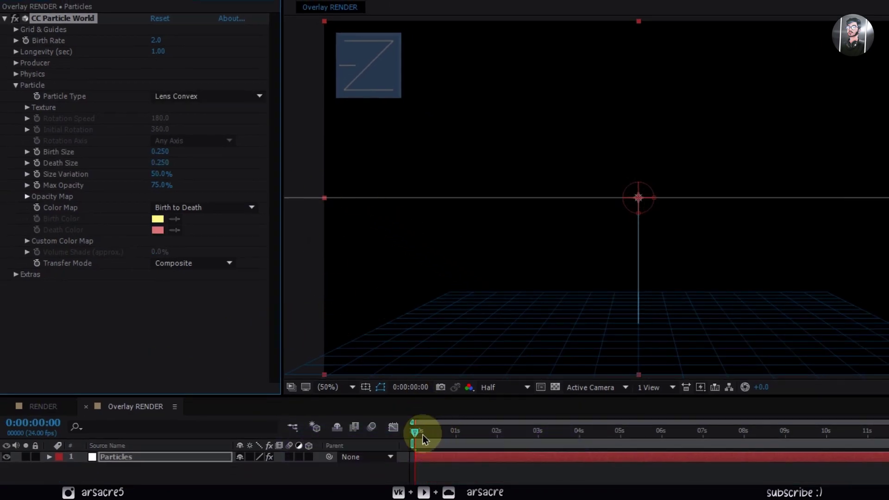
drag(424, 439, 516, 435)
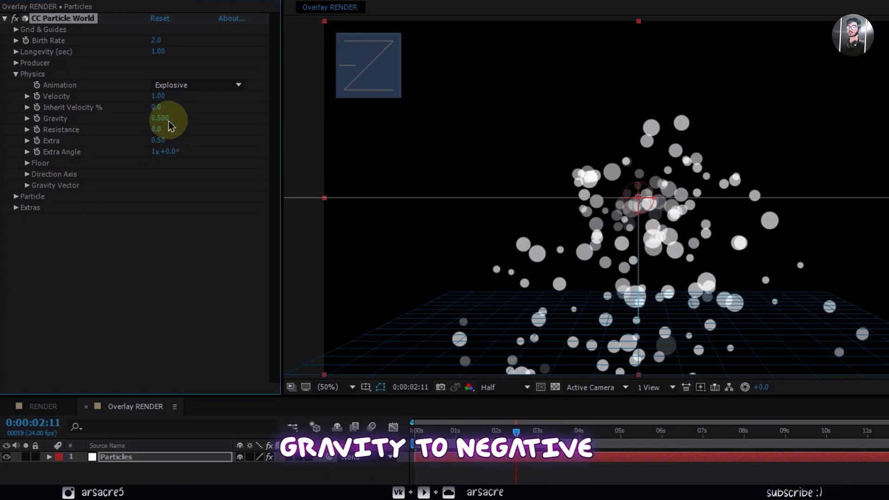
Step: Set Gravity to -0.110, Gravity Vector X to -0.220, and widen Producer Radius to about 0.685/0.965
drag(161, 122, 126, 133)
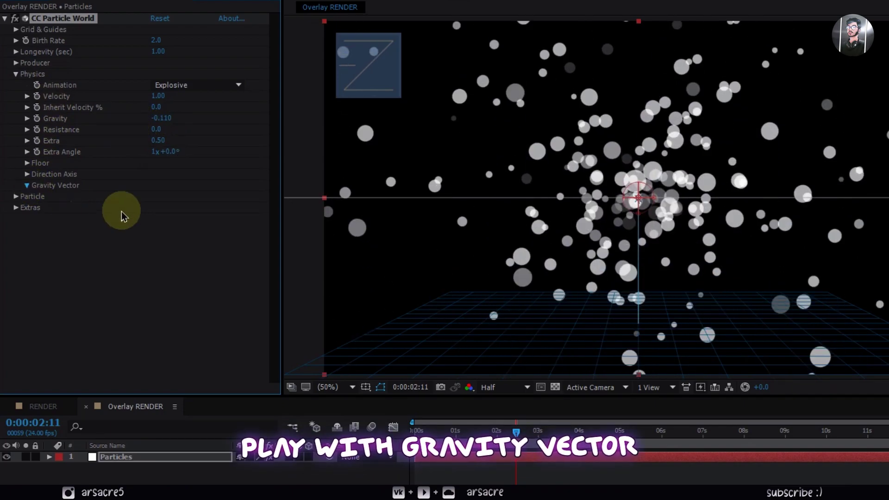
drag(191, 193, 149, 216)
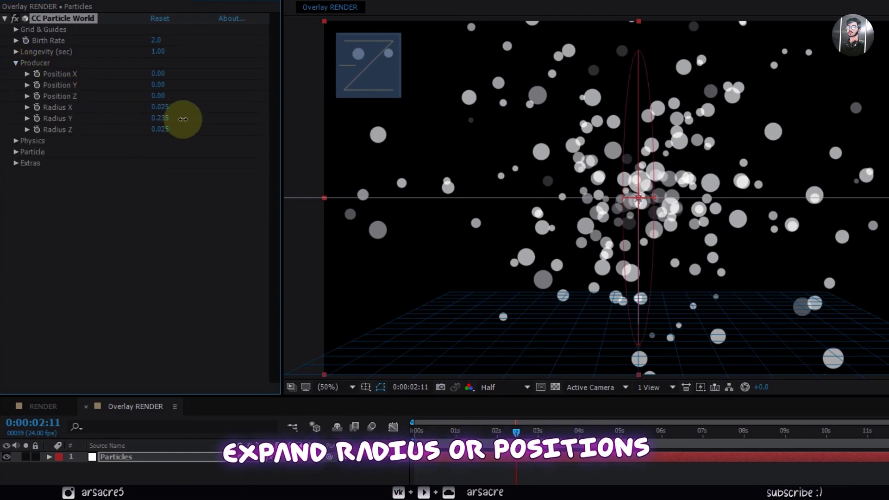
drag(183, 119, 198, 105)
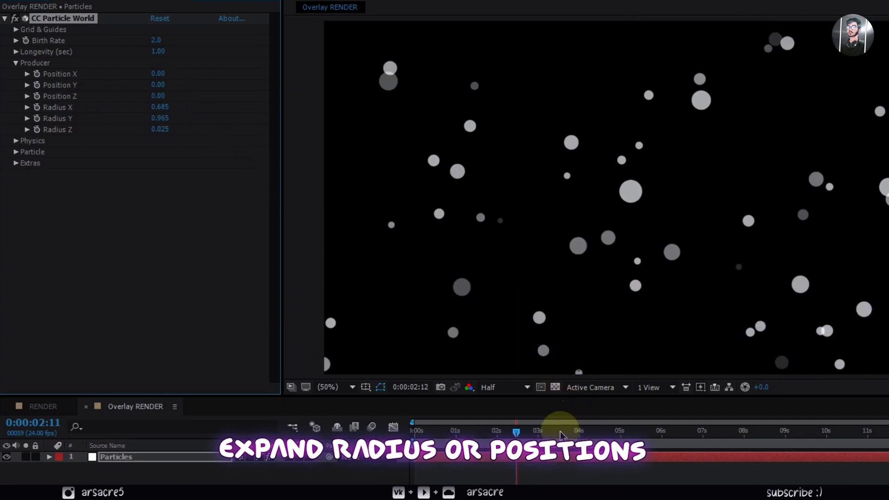
drag(516, 432, 547, 433)
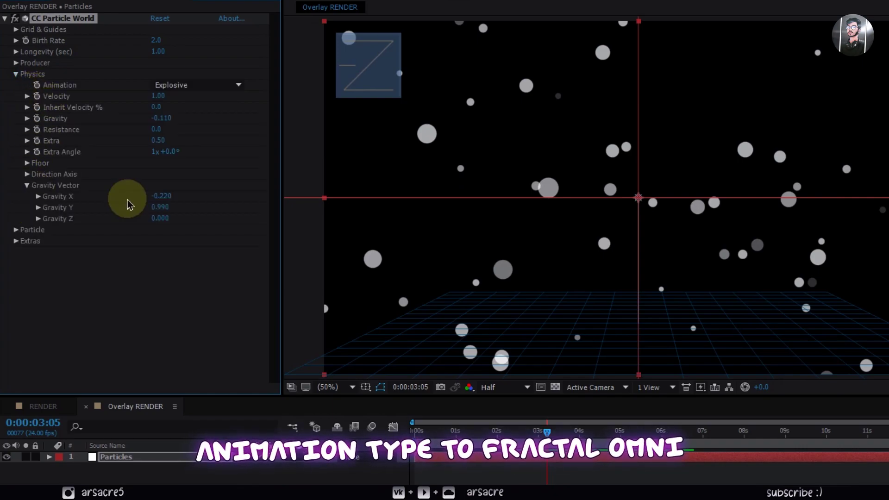
Step: Change the particle Animation type to Fractal Omni and view it around 0:00:03:20
click(189, 88)
click(204, 242)
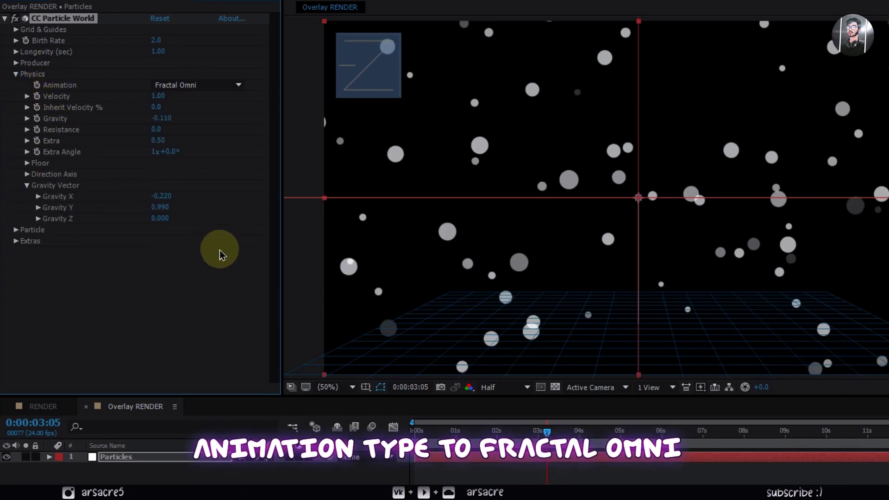
click(590, 422)
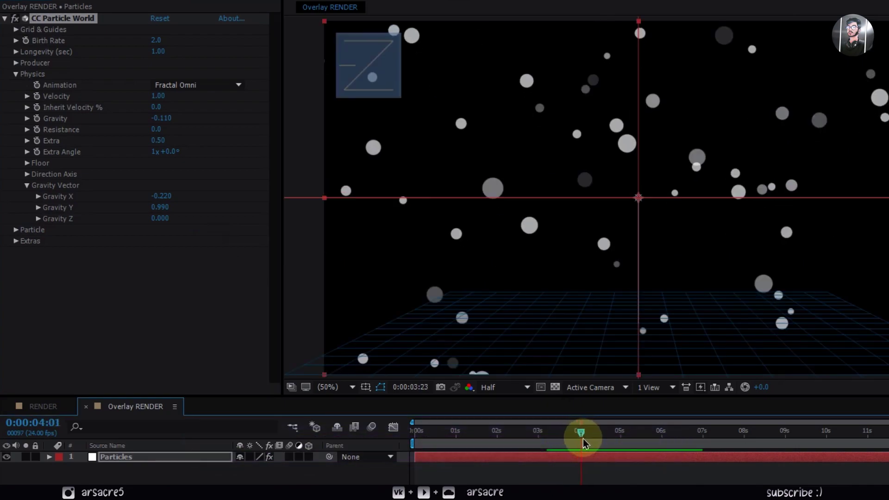
drag(578, 446, 573, 437)
Step: Adjust Gravity Vector to X -0.590, Y -0.740, Z 0.000, previewing the particle motion
mouse_move(157, 200)
mouse_down()
mouse_move(134, 199)
mouse_move(215, 204)
mouse_move(133, 219)
mouse_move(198, 232)
mouse_move(200, 217)
mouse_up()
key(space)
click(576, 424)
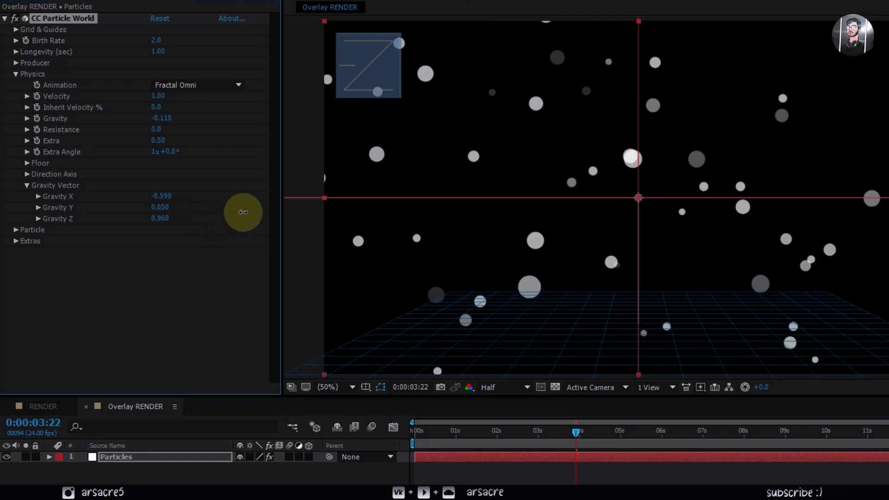
key(space)
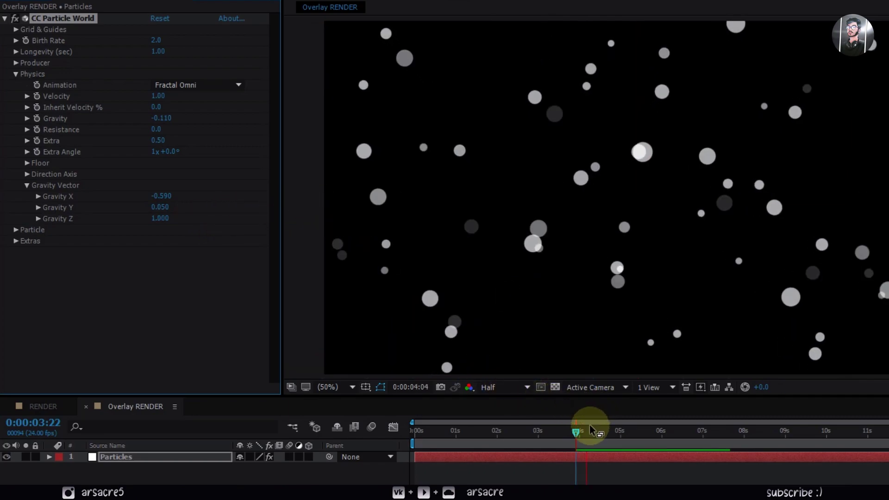
drag(159, 207, 138, 210)
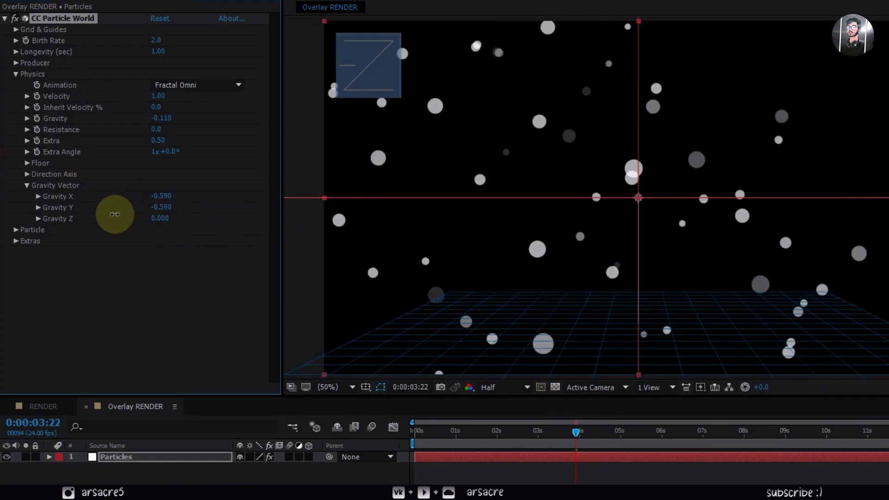
key(space)
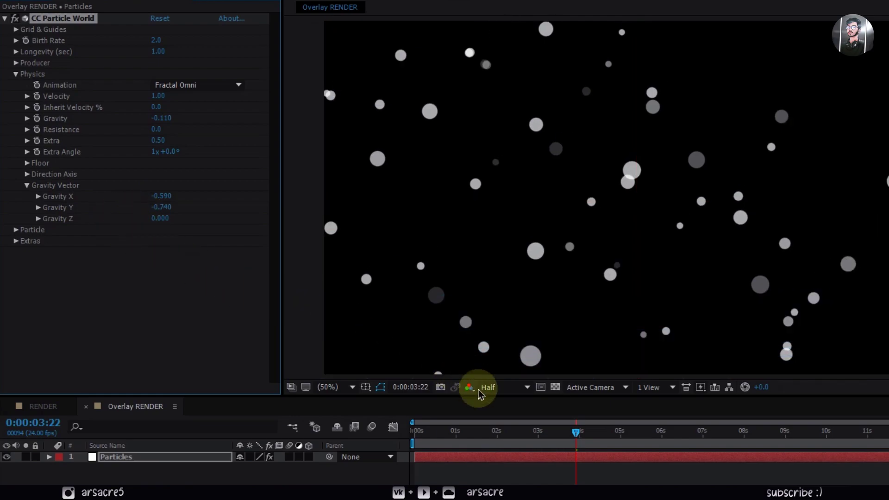
click(473, 357)
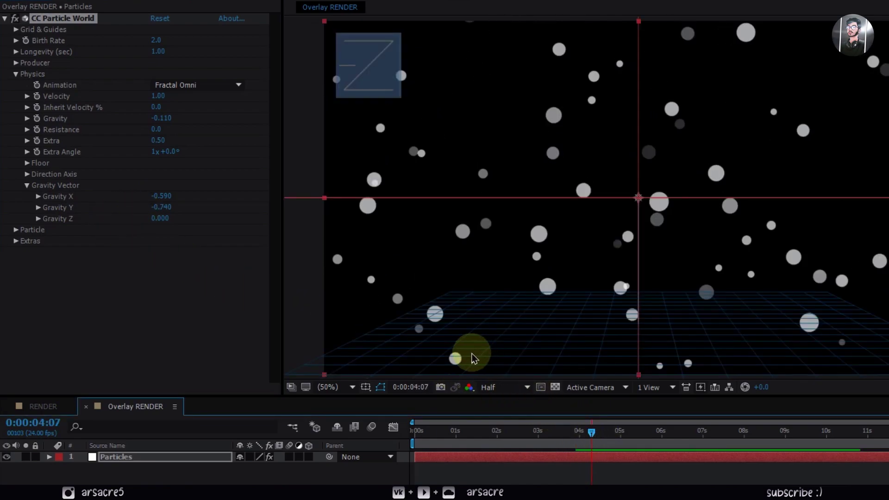
click(17, 76)
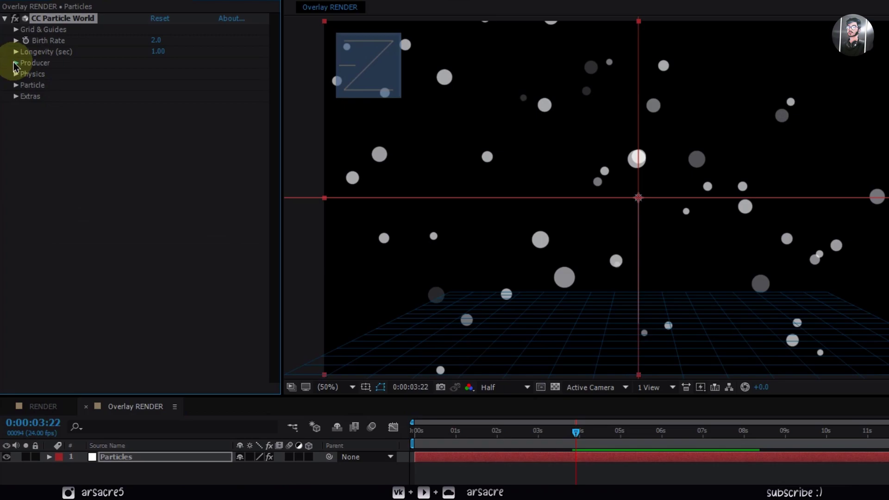
Step: Set the Producer to Position Z 1.15, Radius X 1.505 and Radius Y 1.035, then preview
click(16, 64)
drag(160, 97, 228, 95)
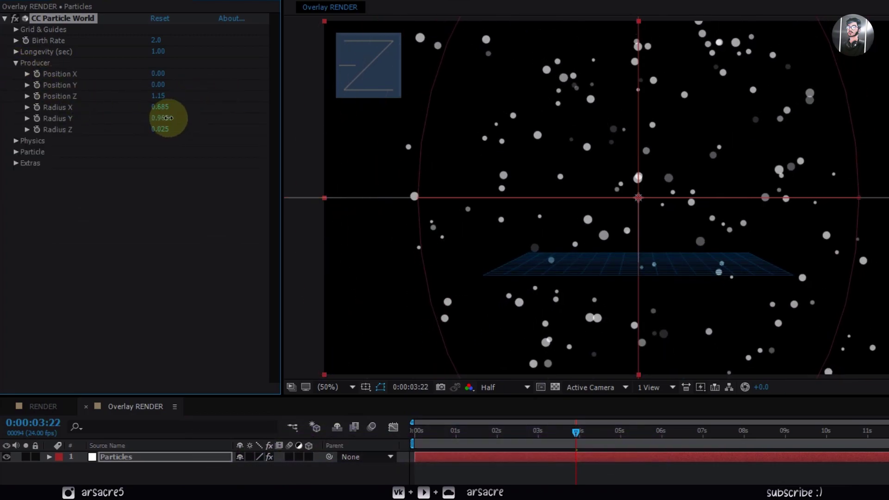
mouse_move(169, 118)
mouse_down()
mouse_move(193, 106)
mouse_move(234, 110)
mouse_up()
key(space)
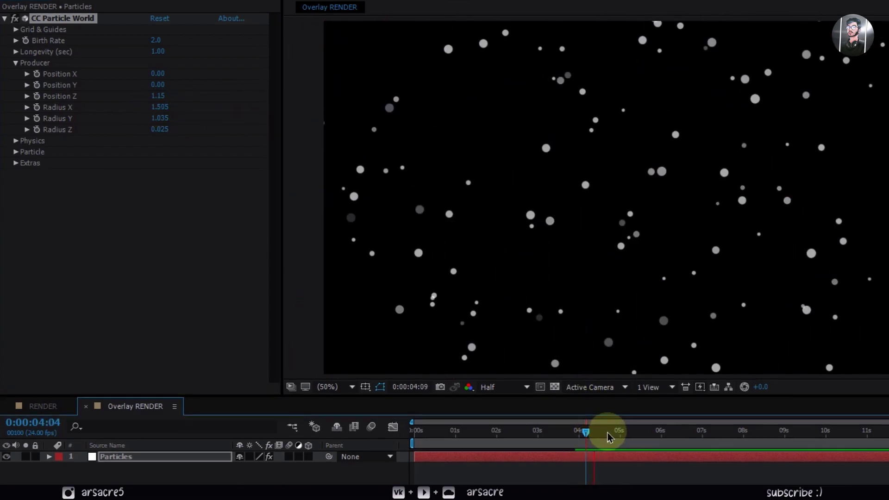
click(584, 431)
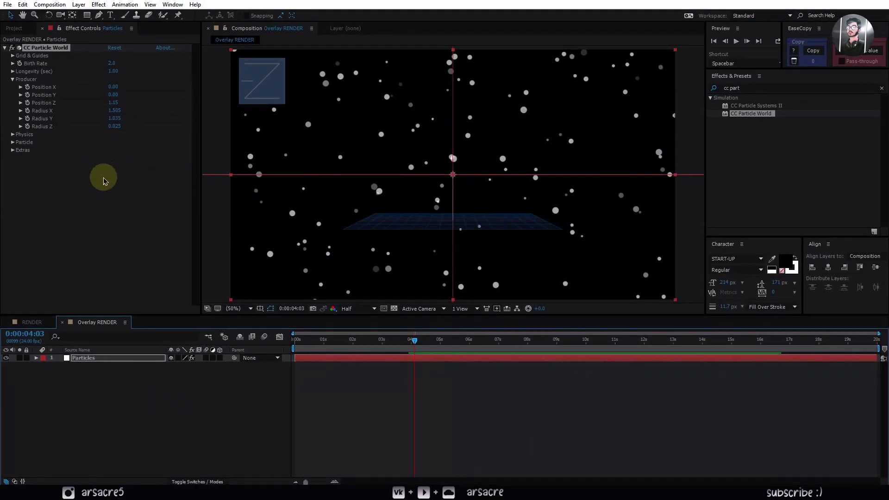
Step: Browse the Spirits folder PNGs and add pixel heart 2.png to the comp above Particles
click(104, 180)
click(18, 29)
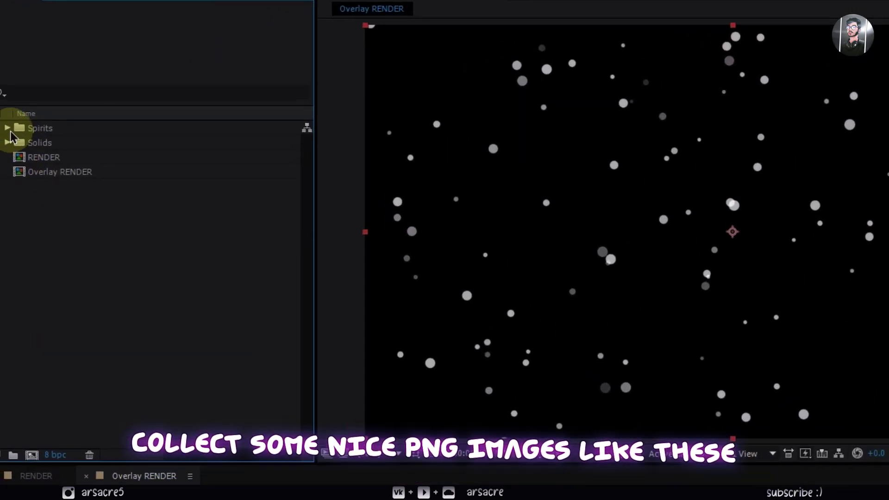
click(13, 112)
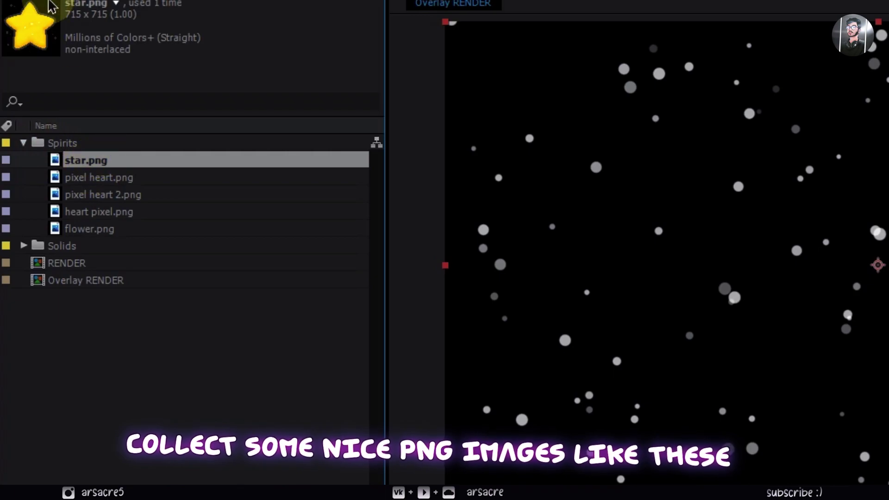
click(99, 211)
click(95, 196)
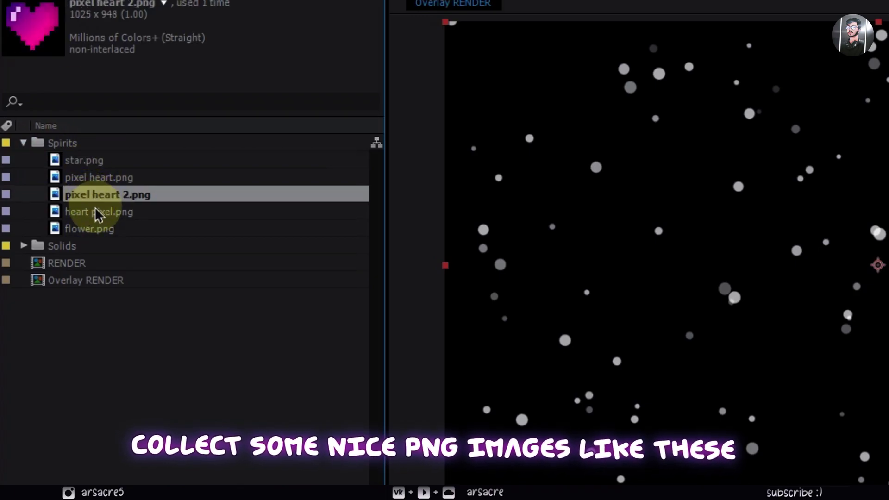
click(93, 228)
click(98, 180)
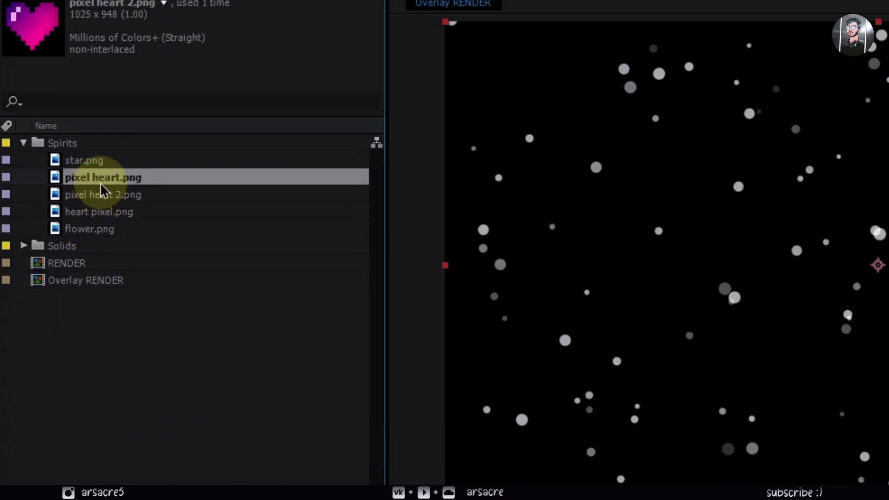
drag(95, 201, 157, 366)
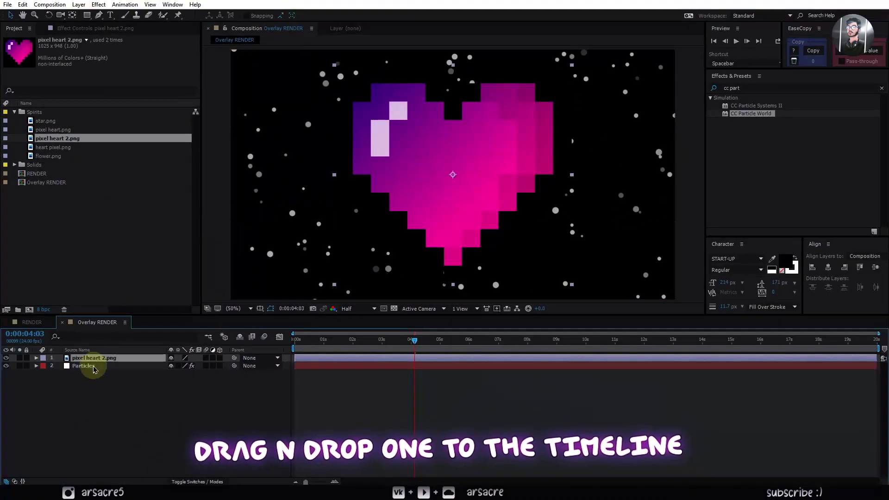
Step: Select the Particles layer and change its Particle Type to Textured Disc
click(83, 367)
click(72, 29)
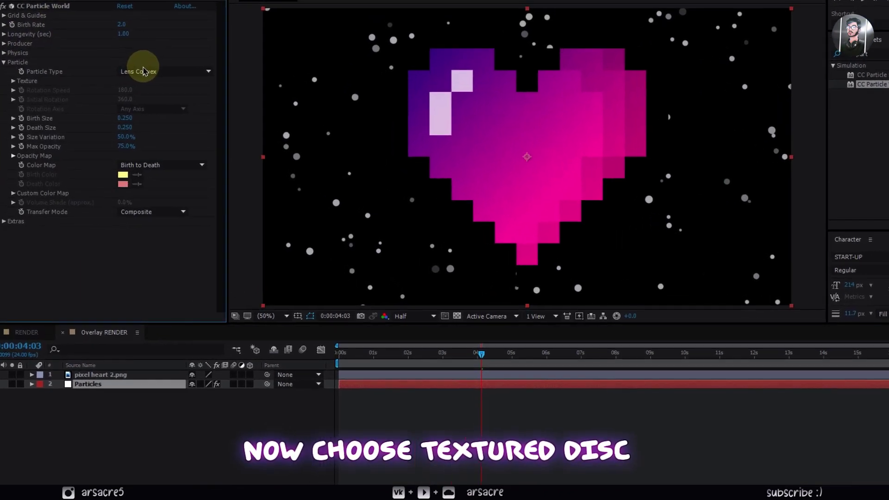
click(123, 102)
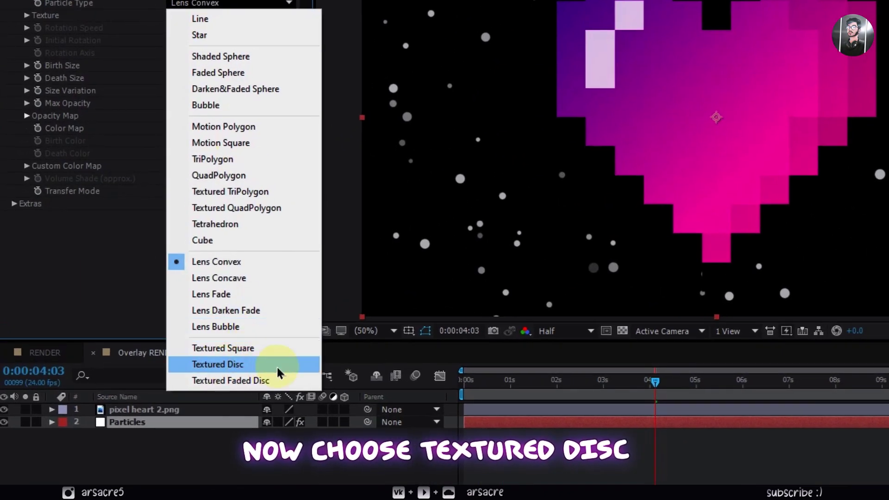
click(256, 372)
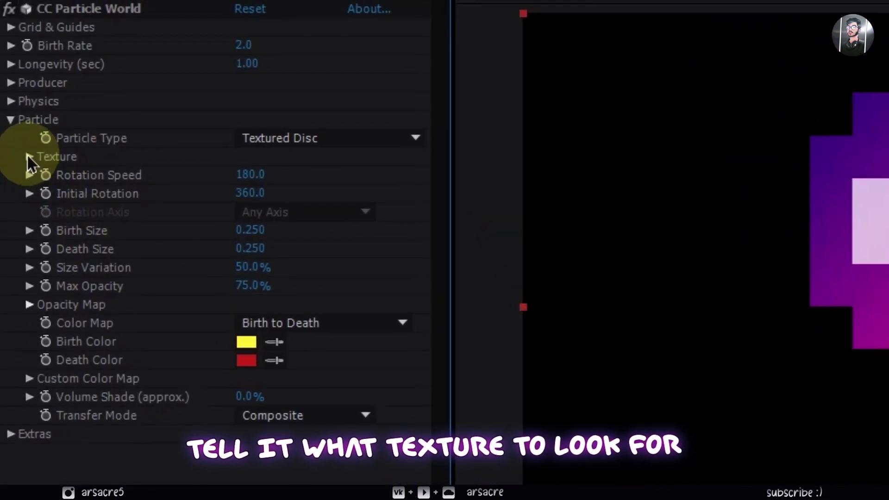
Step: Use pixel heart 2.png as the texture layer with Origin Constant colour map
click(28, 156)
click(272, 176)
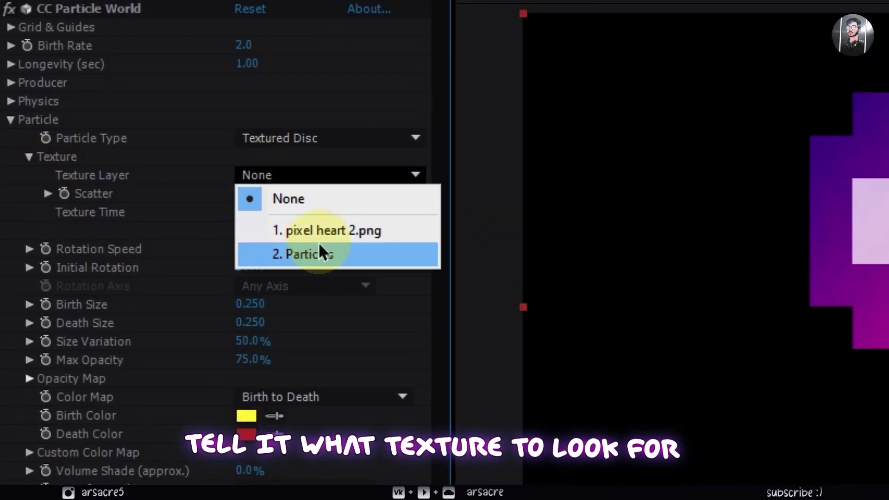
click(331, 230)
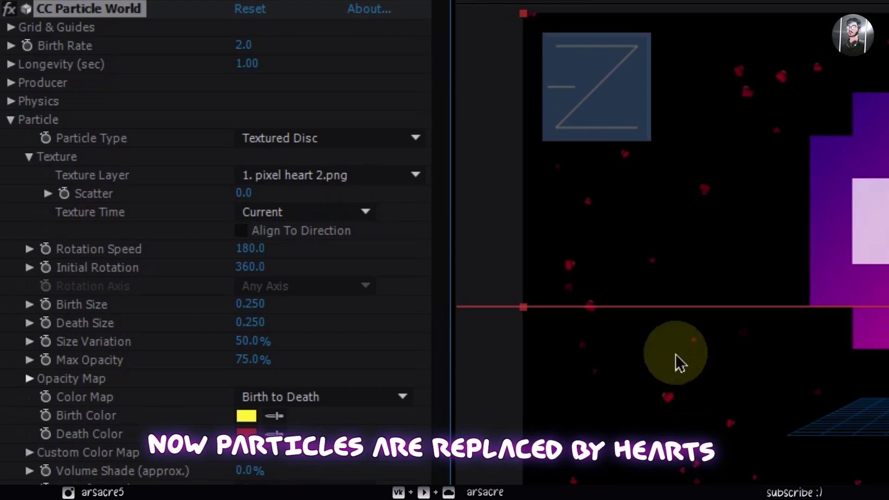
click(352, 397)
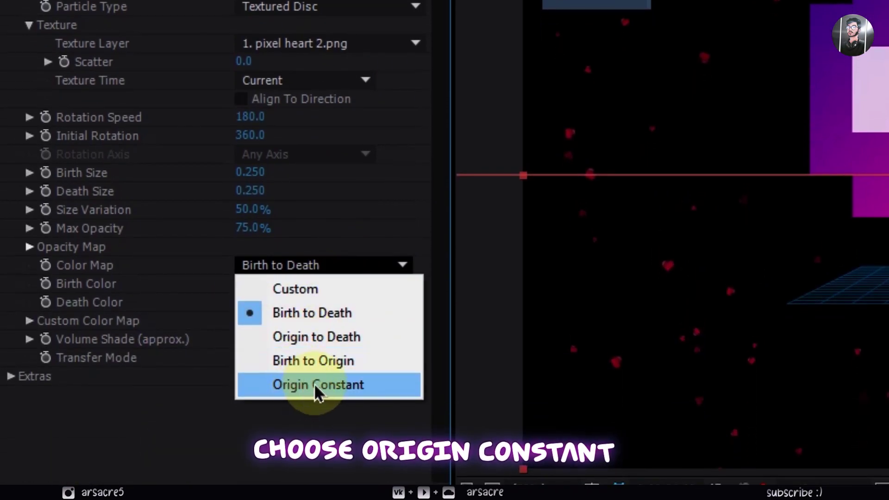
click(315, 386)
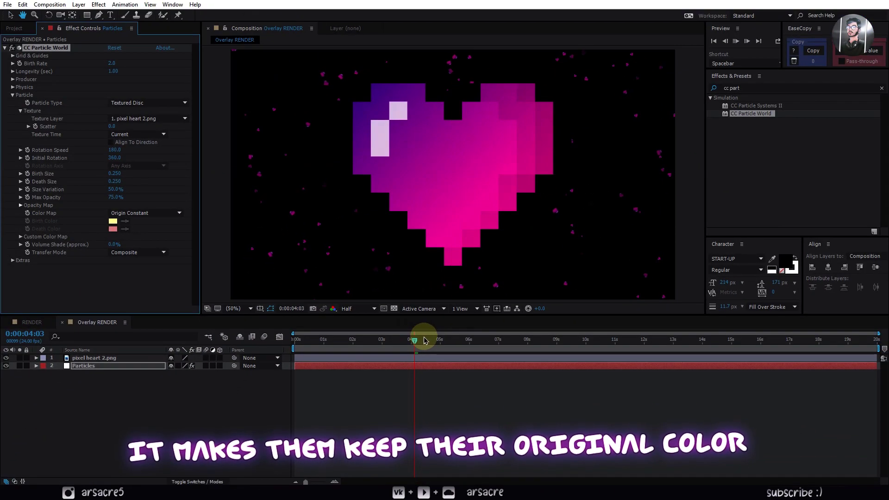
click(428, 345)
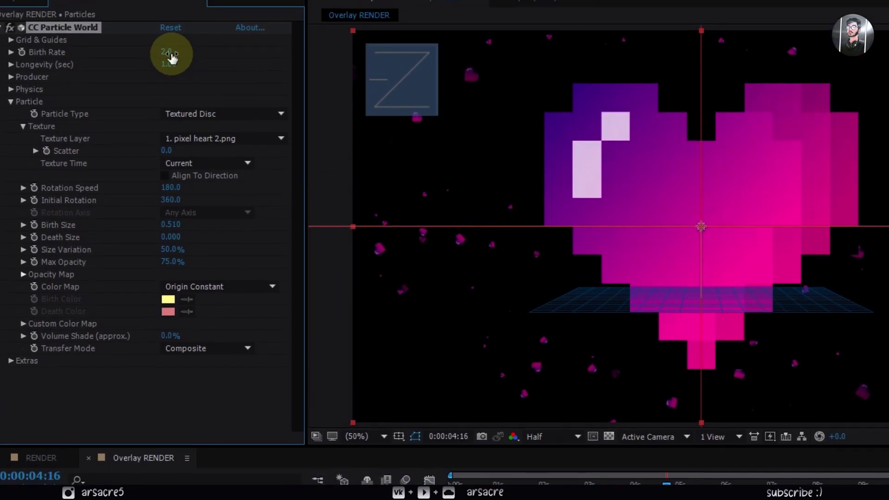
Step: Set Birth Size to 0.51, Birth Rate to 0.5 and Longevity to 5
click(168, 85)
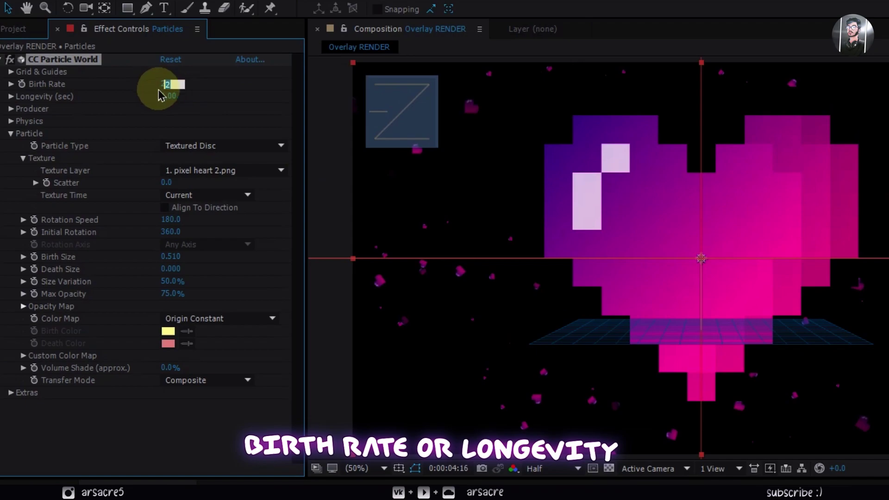
click(206, 108)
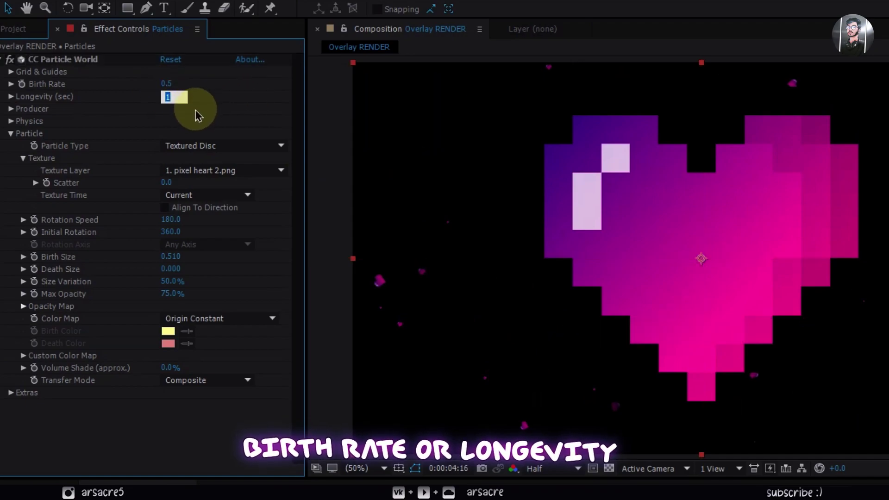
click(173, 97)
text(5)
key(Return)
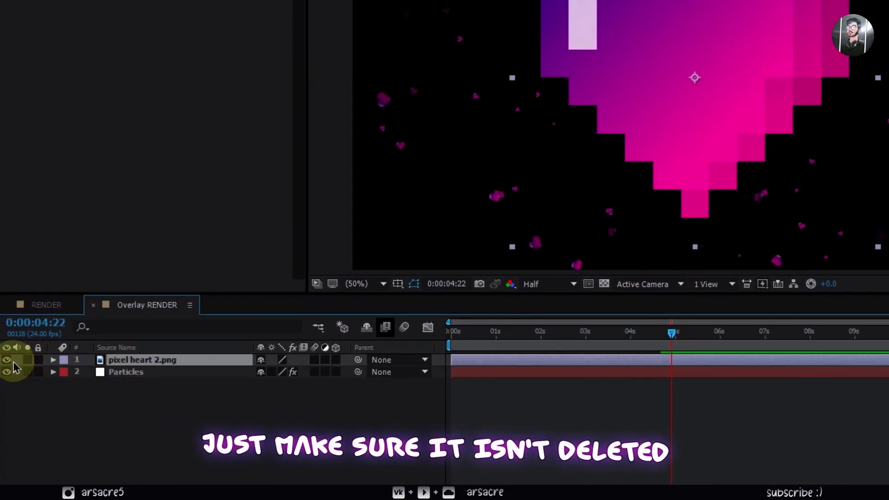
Step: Hide the pixel heart layer, duplicate Particles as Particles 2, and add star.png to the comp
click(6, 358)
click(90, 371)
click(26, 6)
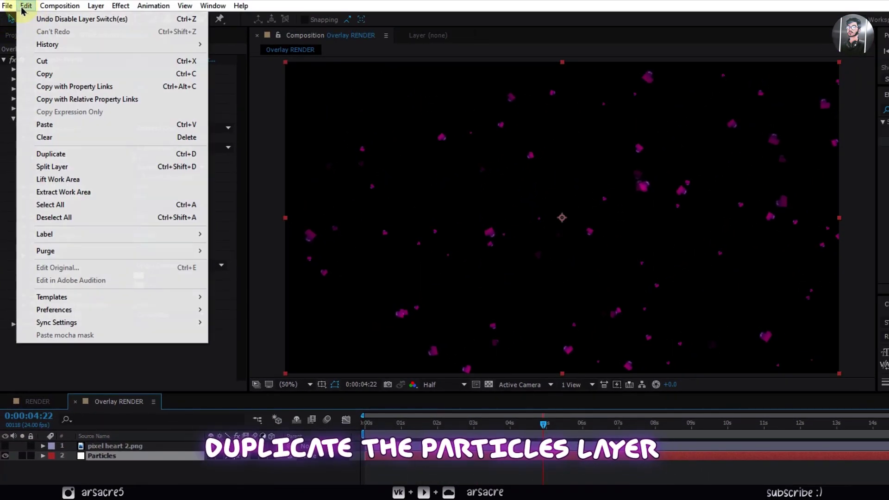
click(65, 157)
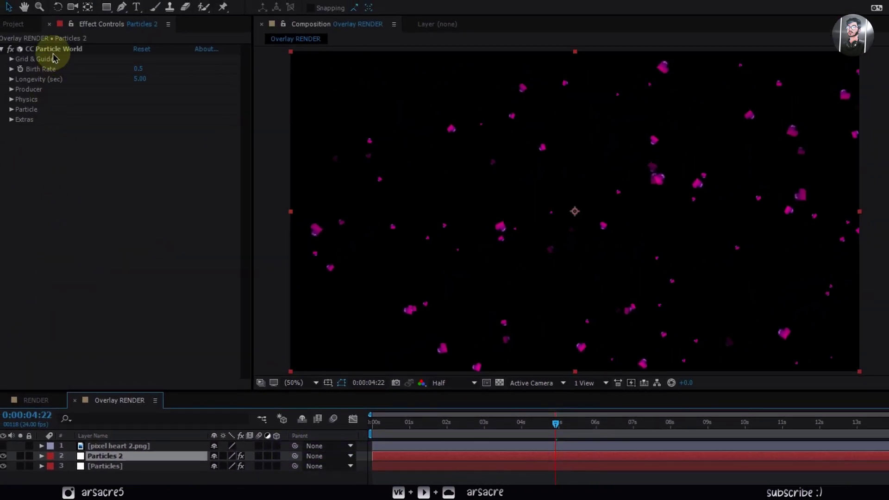
click(14, 24)
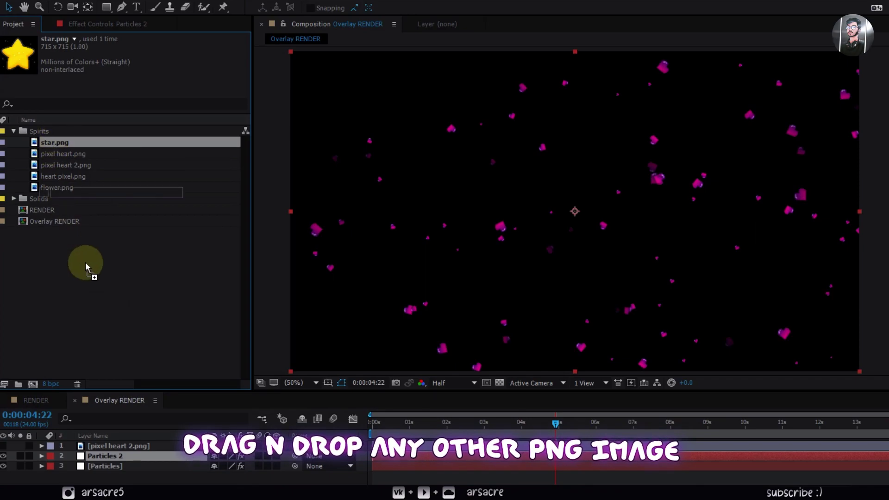
drag(101, 453, 101, 452)
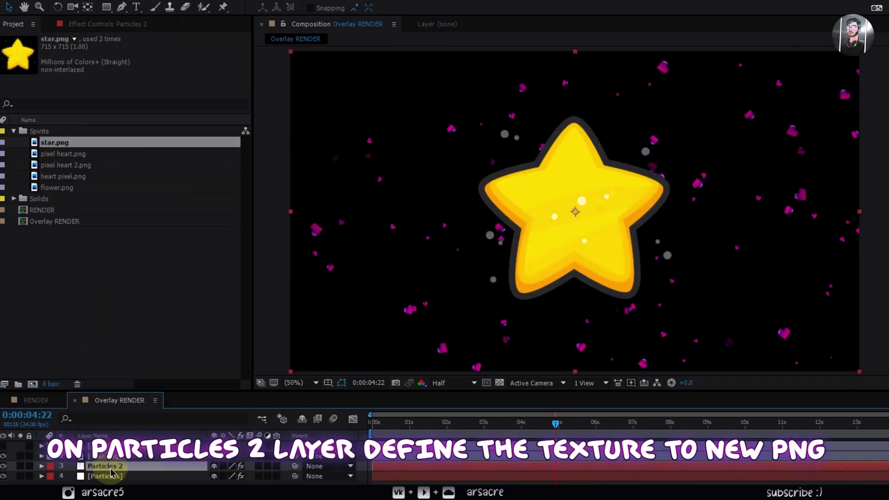
Step: Set Particles 2's CC Particle World texture layer to star.png
click(100, 29)
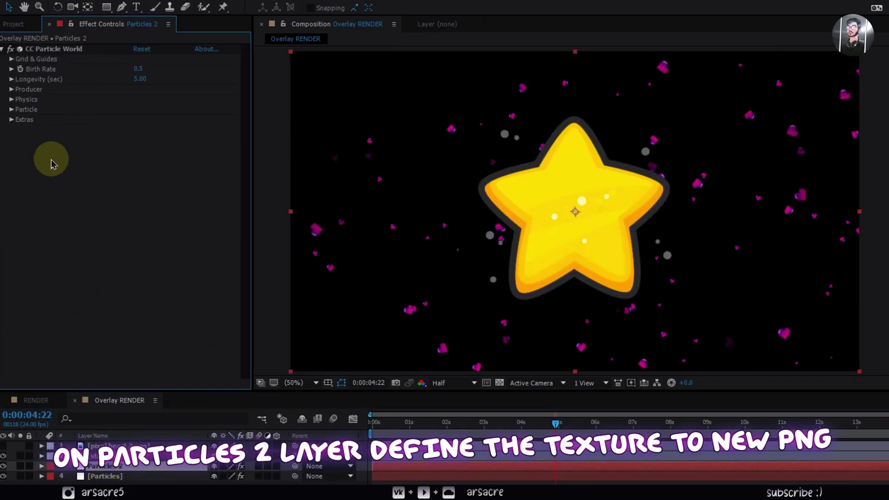
click(11, 110)
click(19, 129)
click(170, 143)
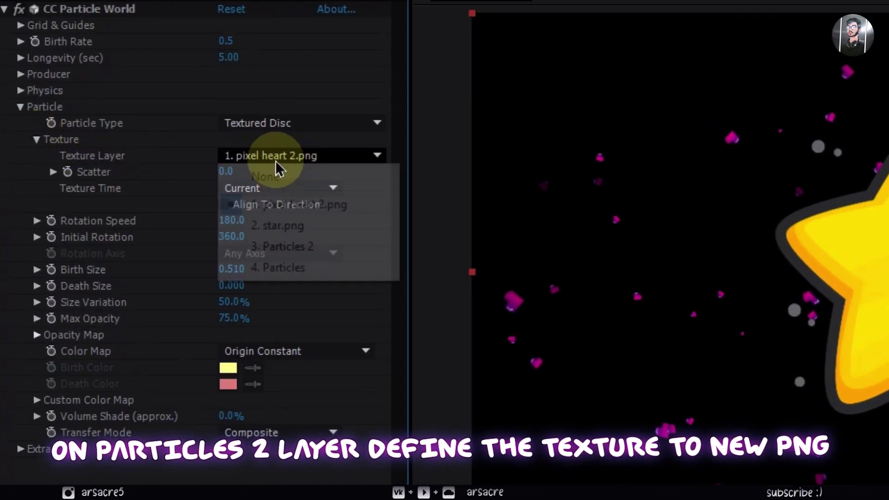
click(298, 226)
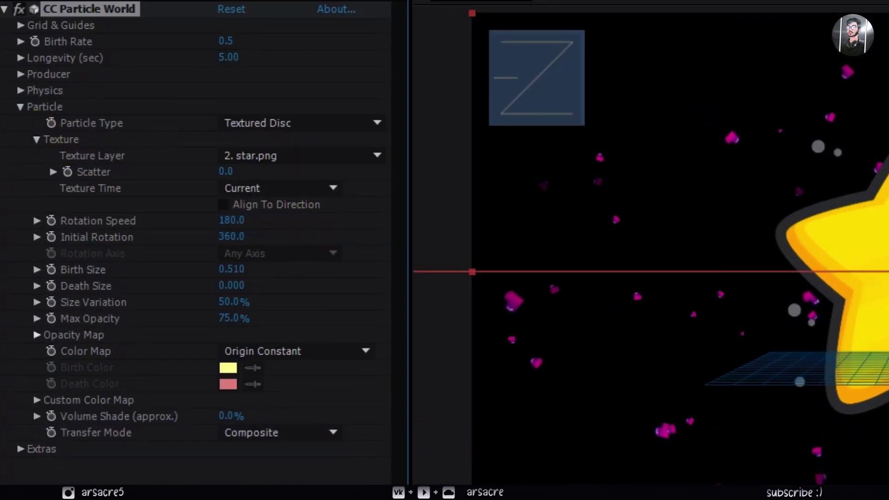
Step: Set Particles 2's Random Seed to 2
click(19, 107)
click(224, 224)
text(2)
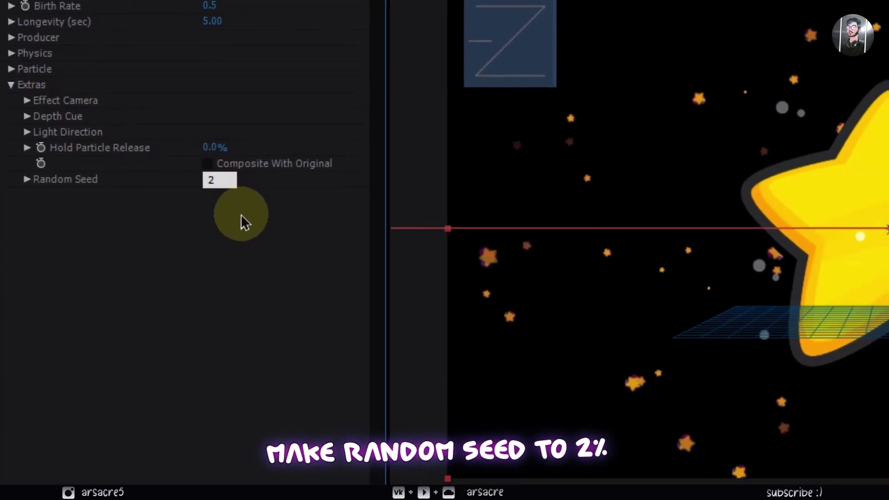
key(Return)
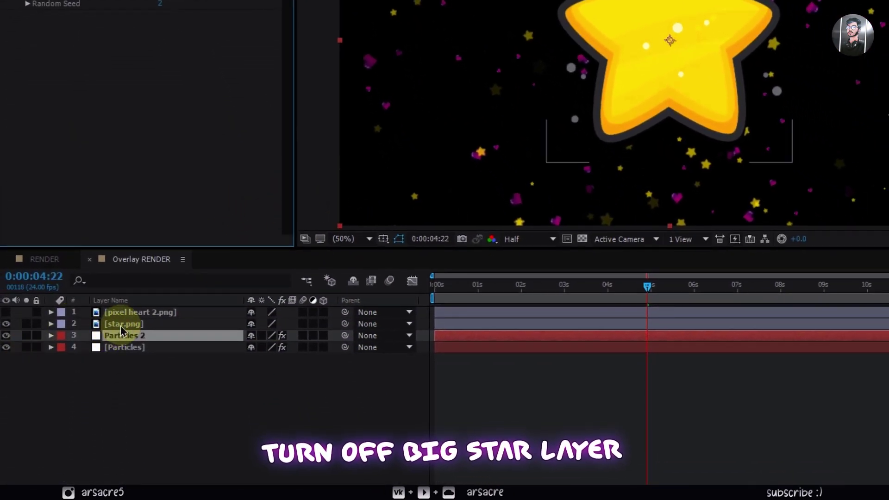
Step: Hide the star.png layer and add a new adjustment layer to the comp
click(6, 325)
right_click(115, 412)
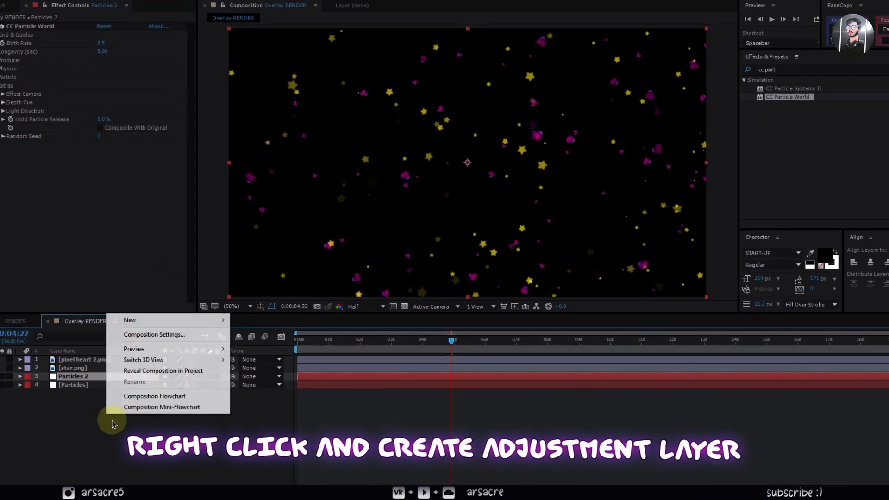
mouse_move(147, 324)
click(267, 397)
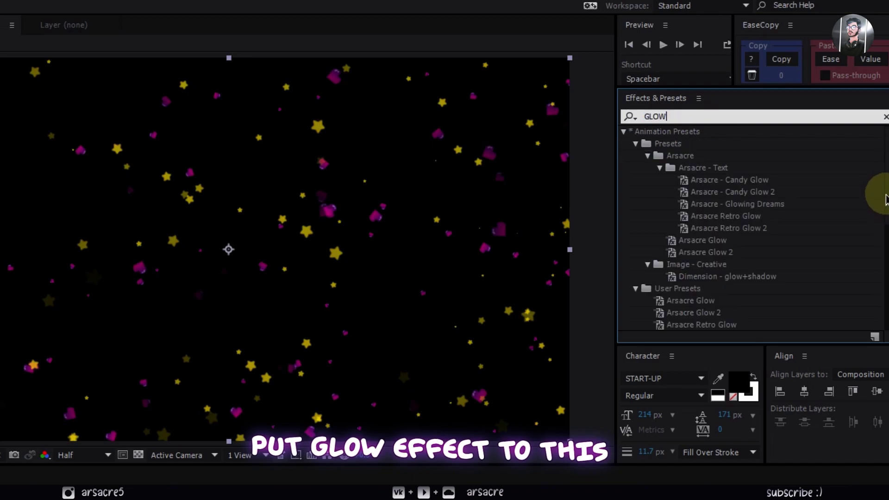
Step: Give the GLOW layer two Glow effects: Threshold 74.9%/Radius 10 and 91%/Radius 38
drag(886, 199, 879, 294)
drag(648, 348, 121, 393)
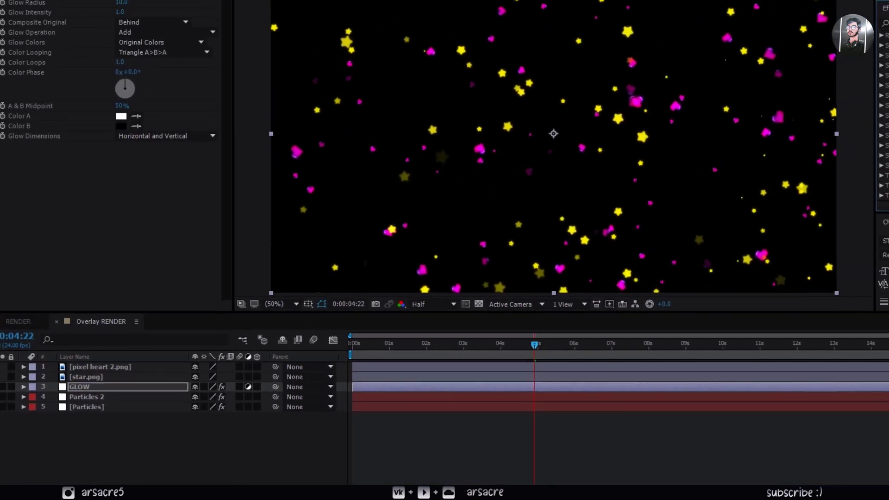
click(115, 72)
text(4)
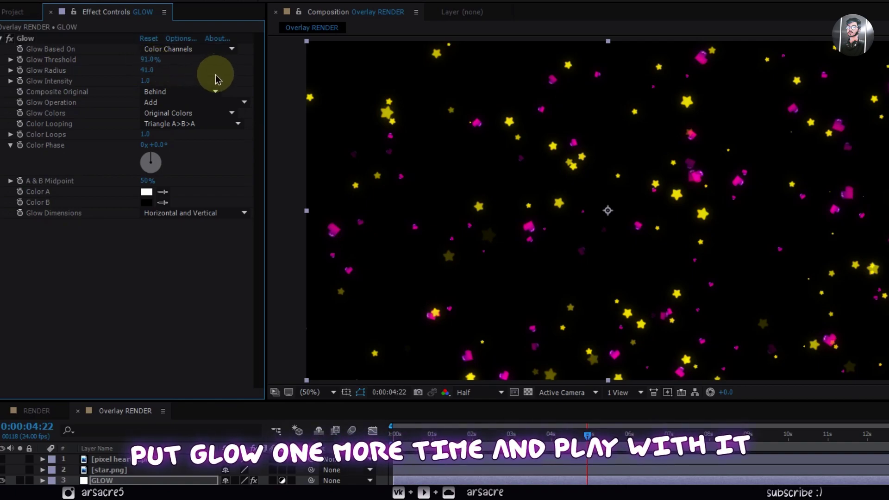
key(ctrl+alt+shift+e)
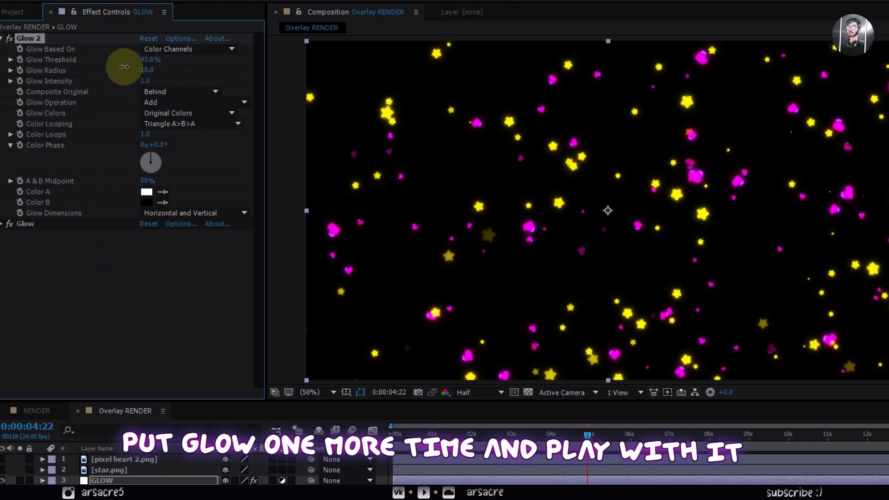
click(2, 223)
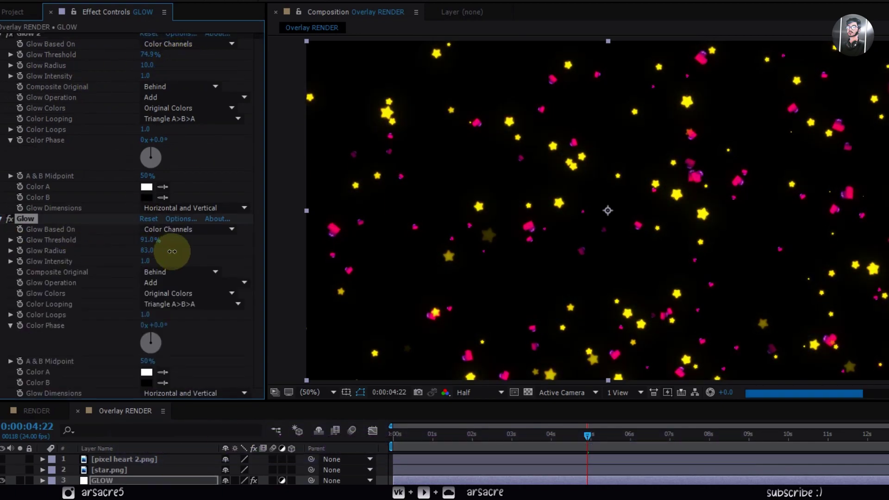
drag(151, 256, 146, 256)
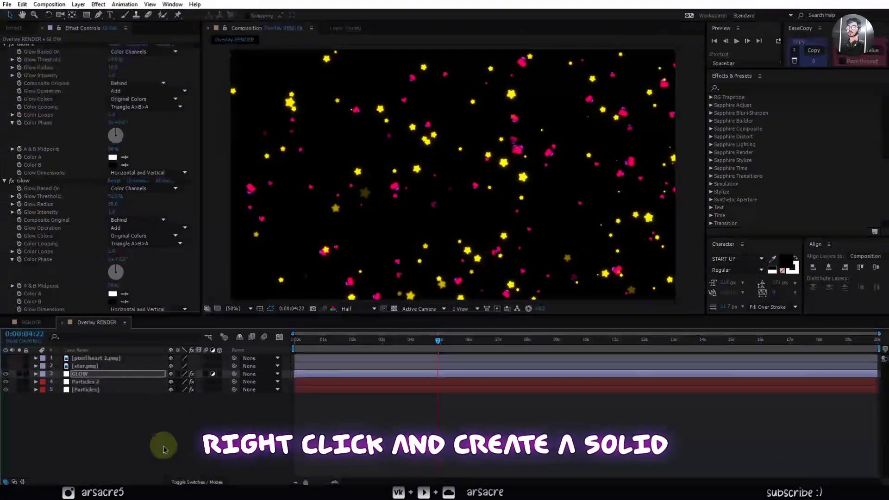
Step: Create a new solid layer named Background
right_click(178, 381)
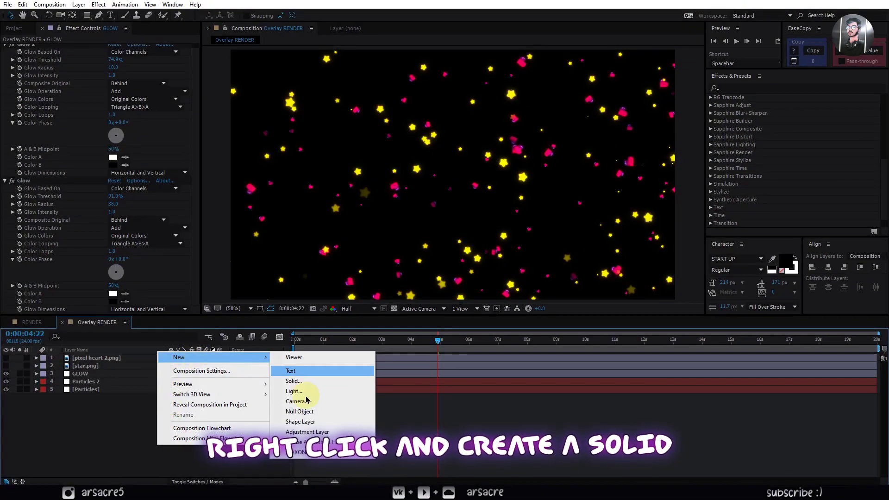
click(295, 382)
text(Background)
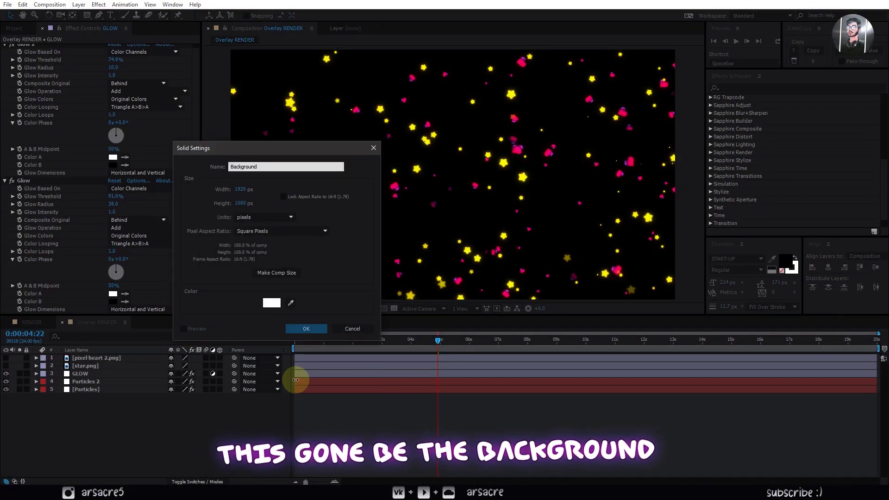
key(Return)
Step: Apply Gradient Ramp with a dark purple end colour, End of Ramp at 1782.0, 98.0
text(ramp)
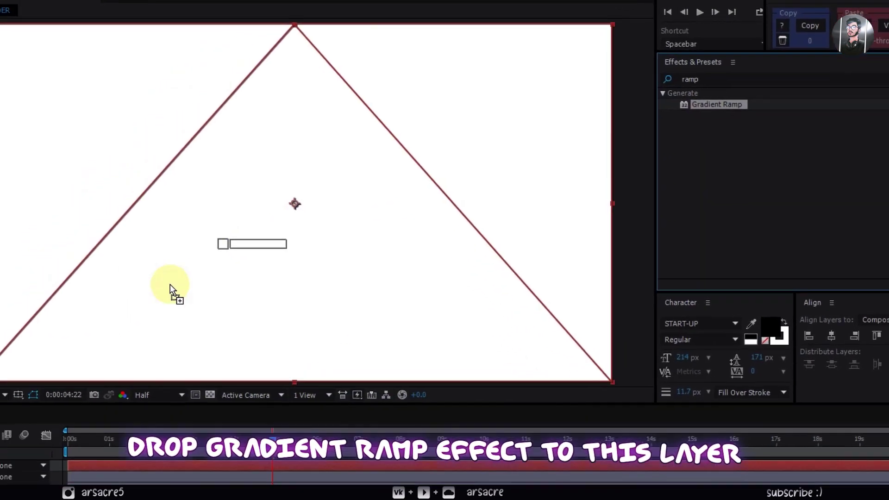
drag(665, 127, 173, 293)
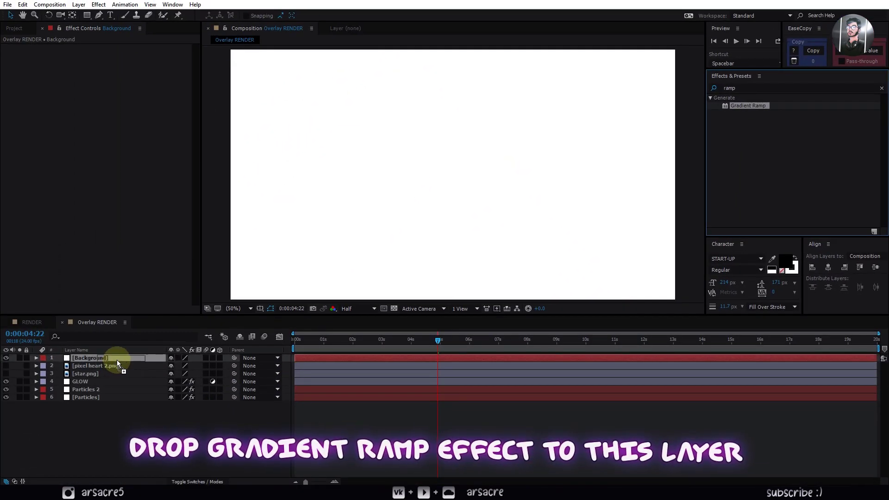
click(113, 80)
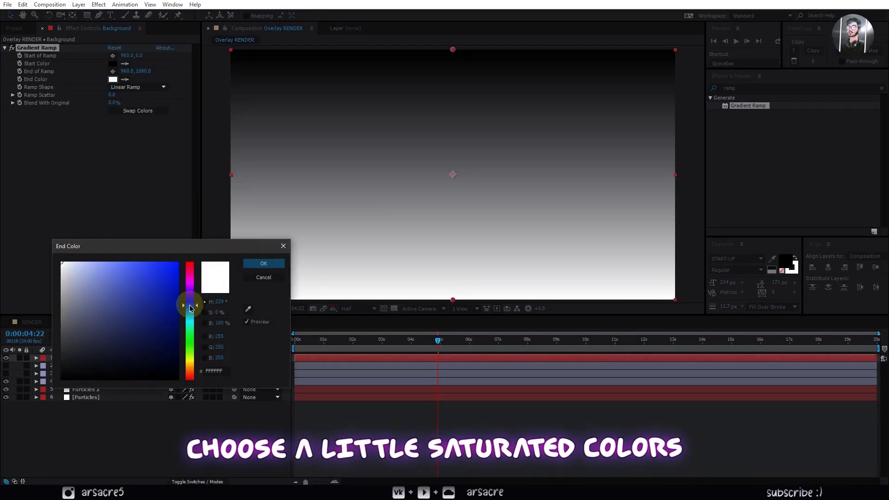
drag(143, 286, 86, 357)
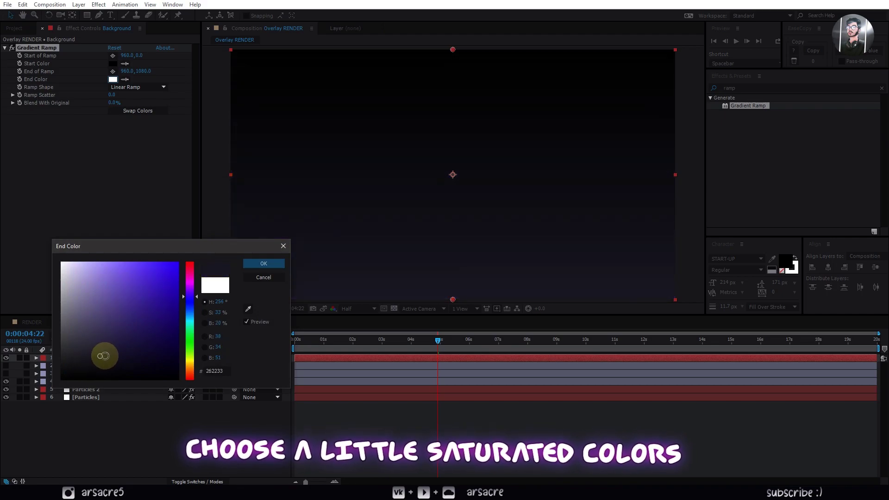
click(264, 263)
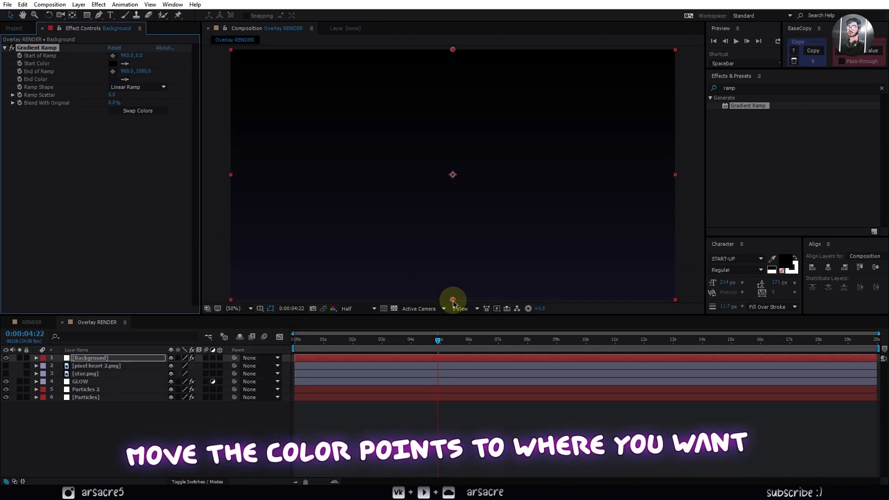
drag(625, 113, 642, 76)
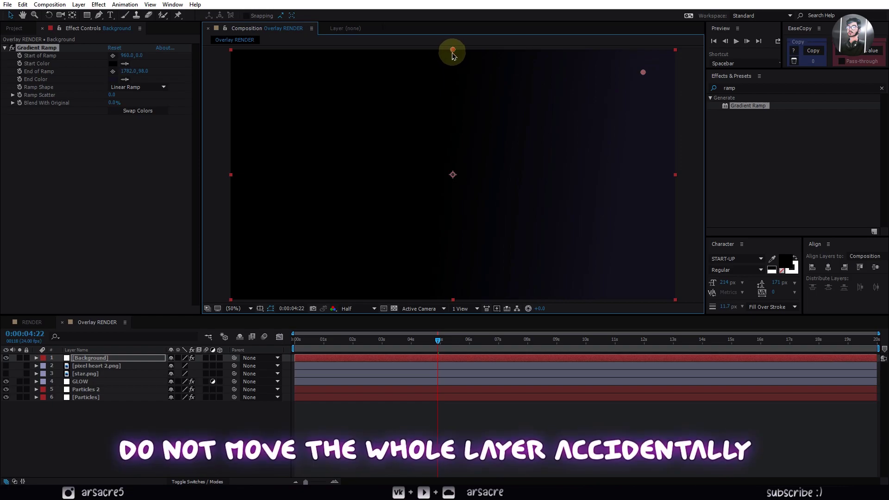